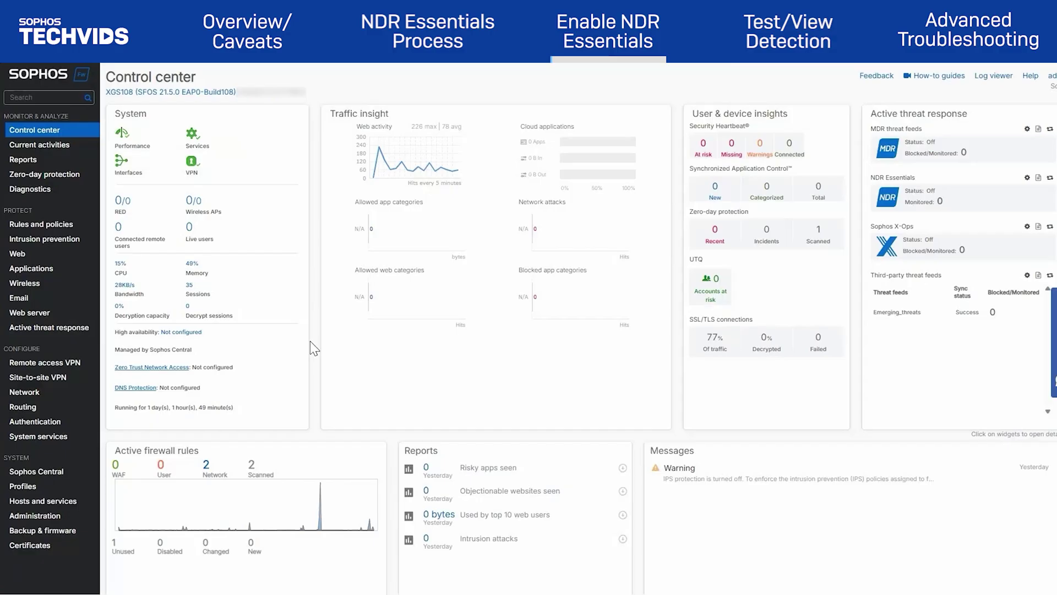
Switch on NDR Essentials under Active threat response.
{"action": "left_click", "coordinate": [88, 330]}
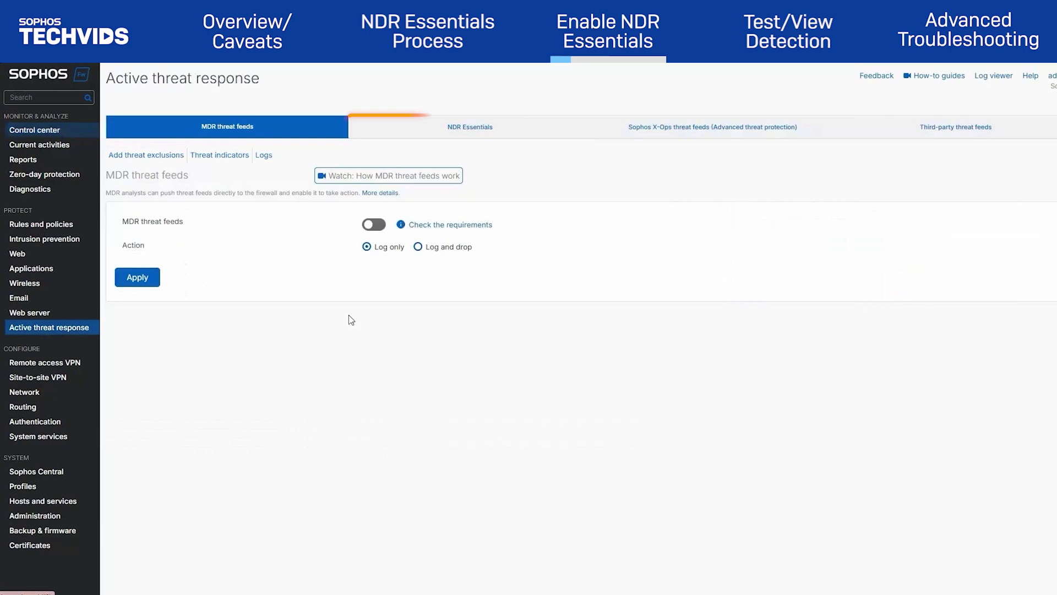
{"action": "left_click", "coordinate": [463, 130]}
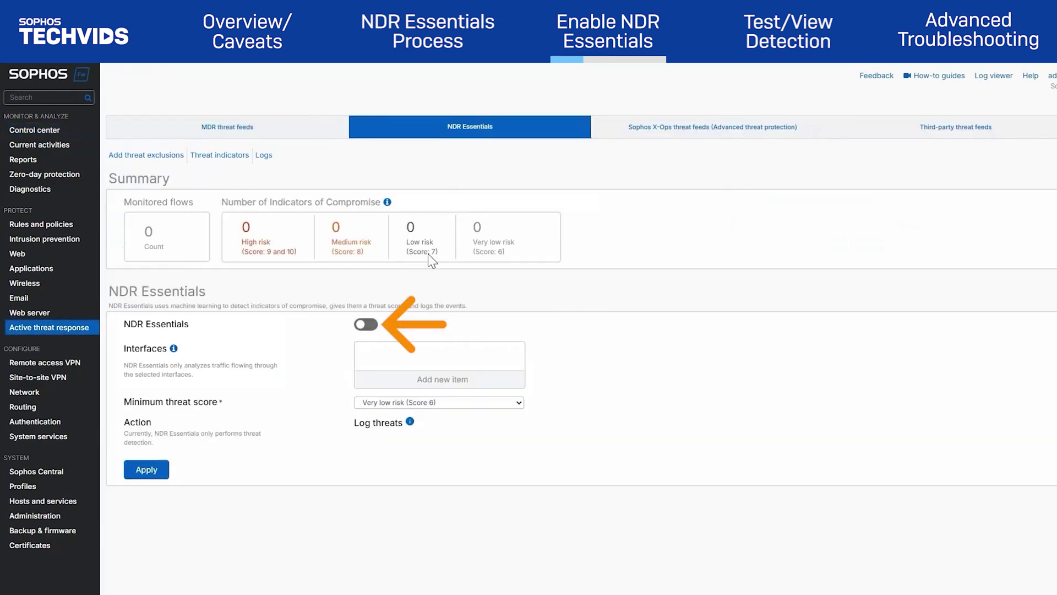
{"action": "left_click", "coordinate": [372, 329]}
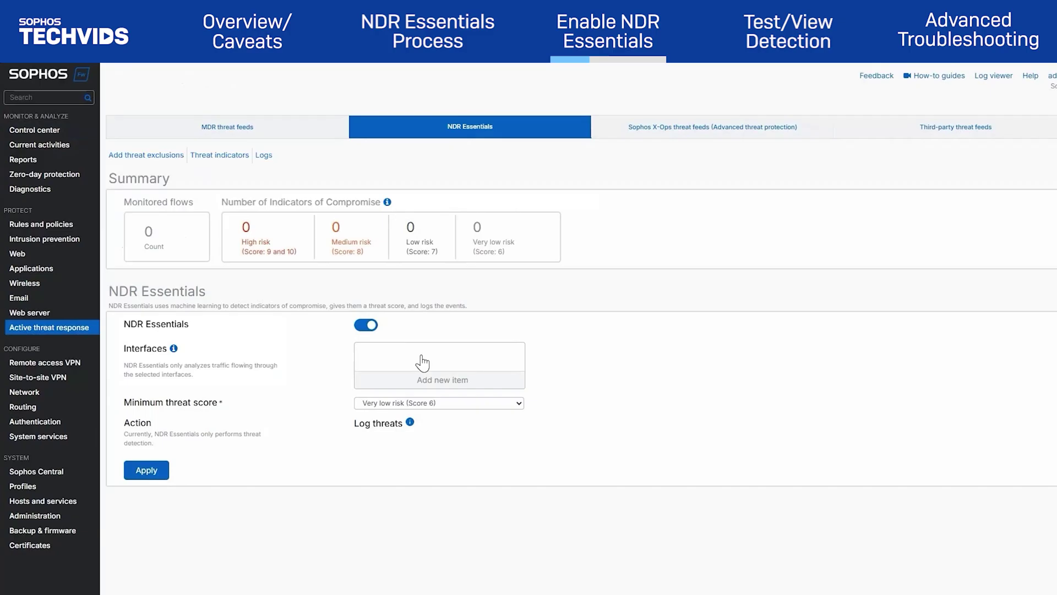
Add Port1-172.16.16.16 and the VLAN interface as monitored interfaces and apply the settings.
{"action": "left_click", "coordinate": [434, 387]}
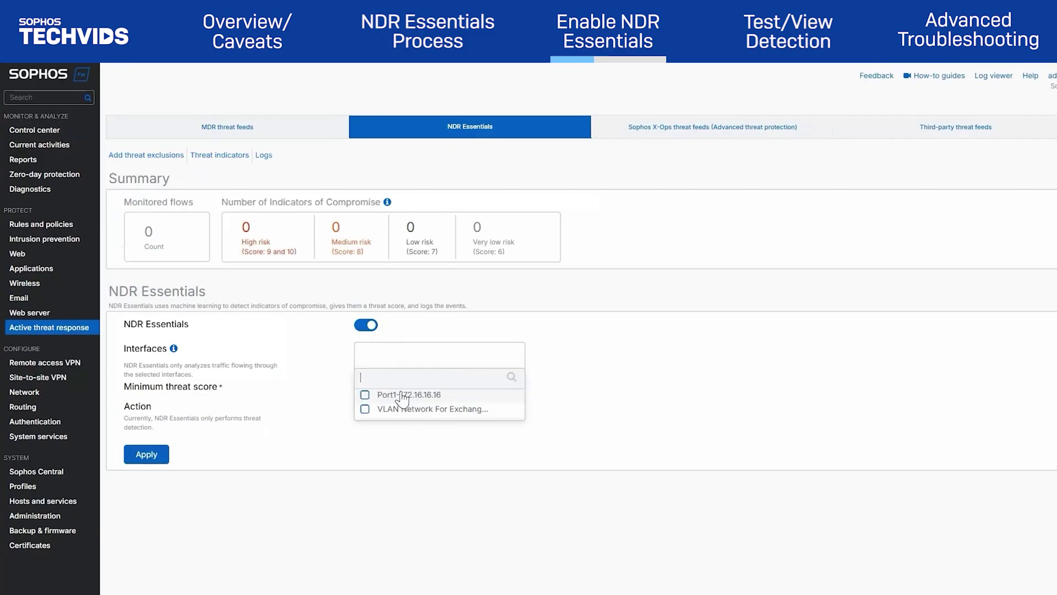
{"action": "left_click", "coordinate": [365, 394]}
{"action": "left_click", "coordinate": [365, 409]}
{"action": "left_click", "coordinate": [391, 429]}
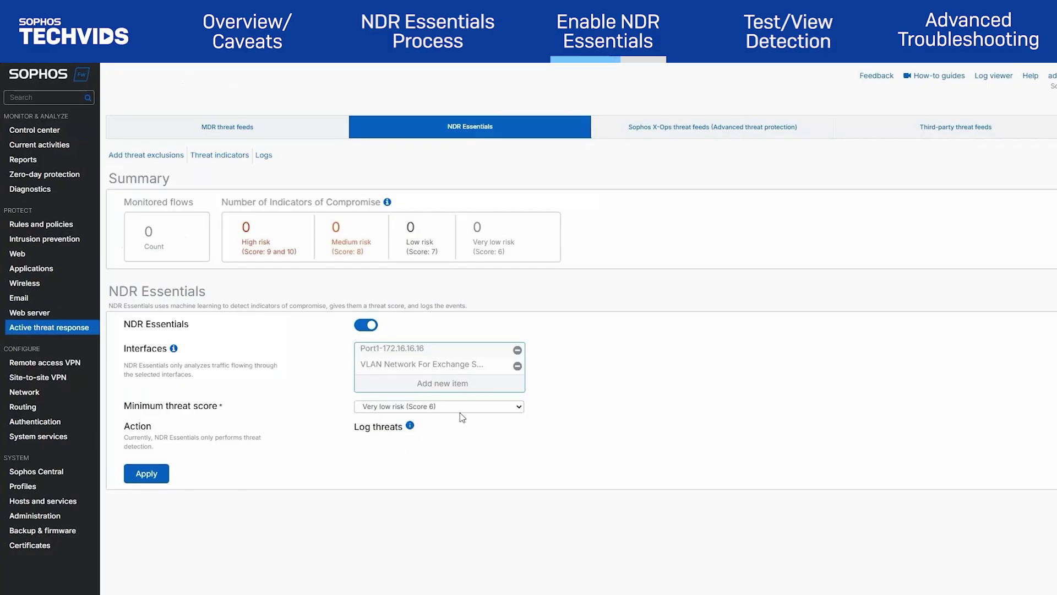
{"action": "left_click", "coordinate": [144, 477]}
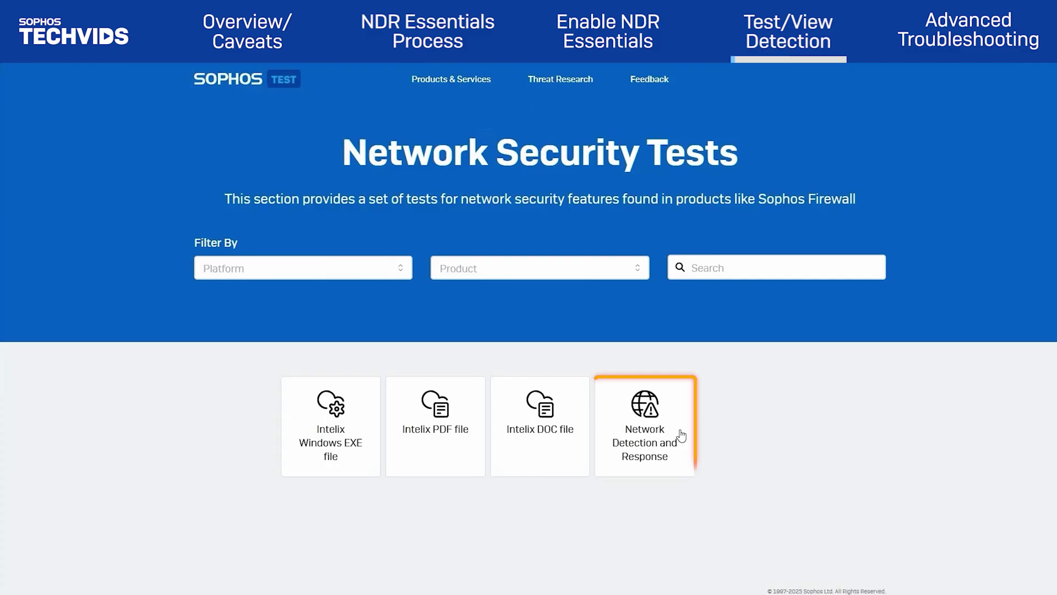
Download the NDR test client from the Network Detection and Response test card.
{"action": "left_click", "coordinate": [675, 457]}
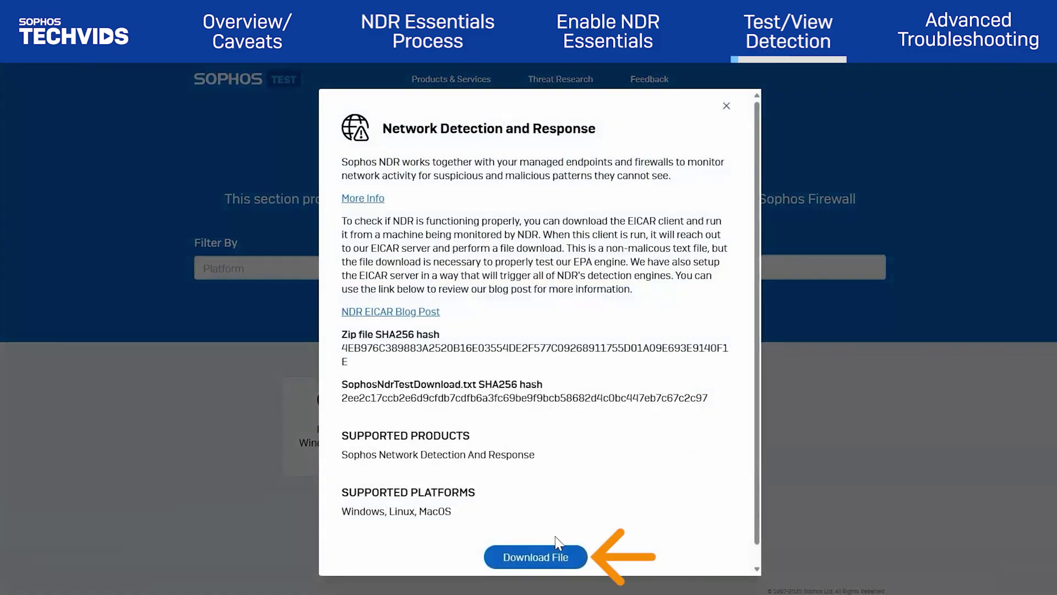
{"action": "left_click", "coordinate": [566, 557]}
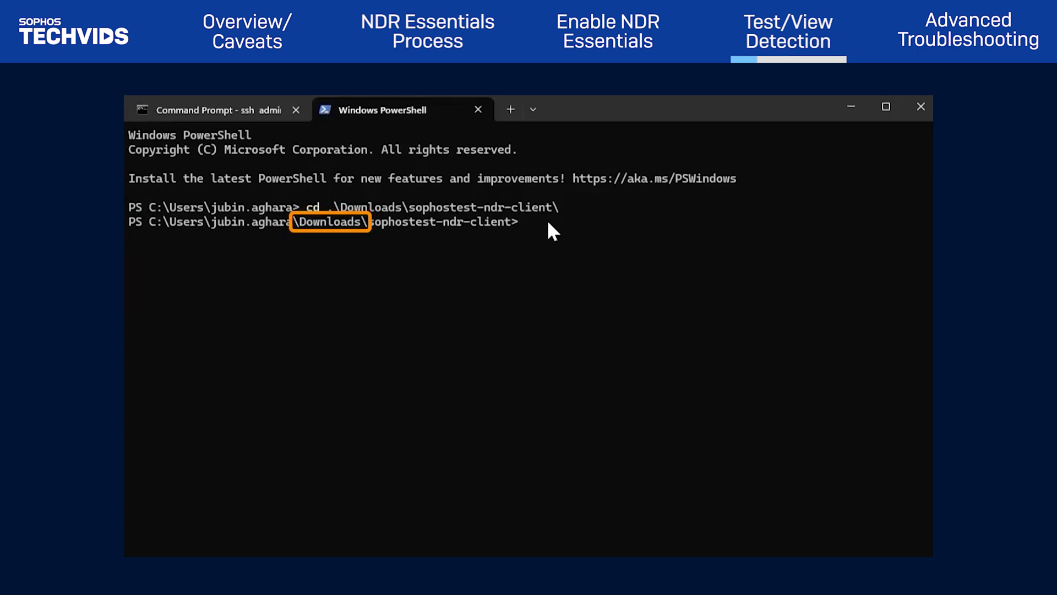
Enter the client's Windows folder and display the NdrEicarClient.exe --help output.
{"action": "type", "text": "cd .\\"}
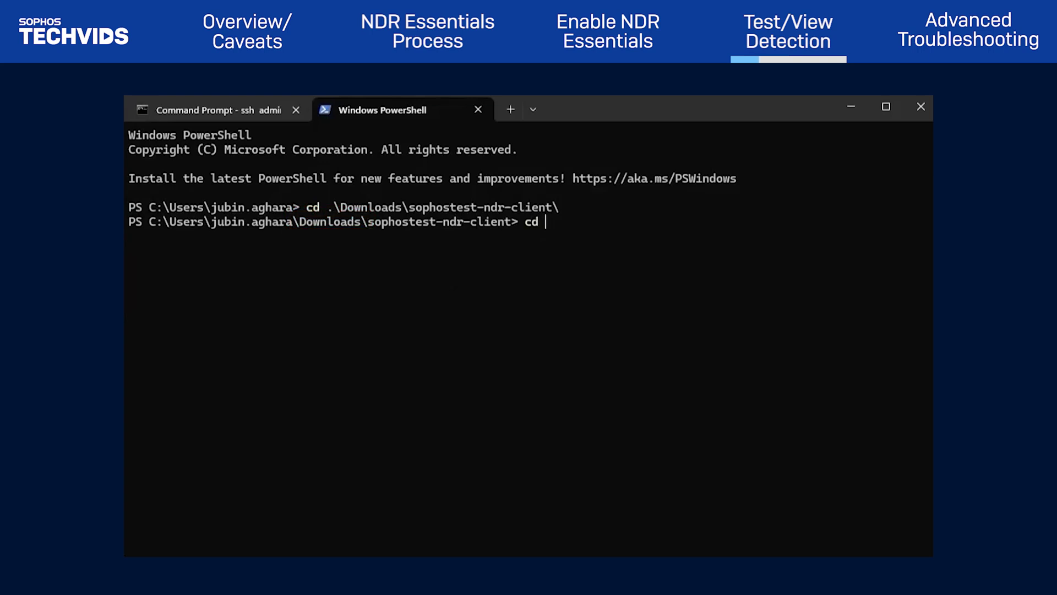
{"action": "type", "text": "Win"}
{"action": "key", "text": "Tab"}
{"action": "key", "text": "Return"}
{"action": "type", "text": "N"}
{"action": "key", "text": "Tab"}
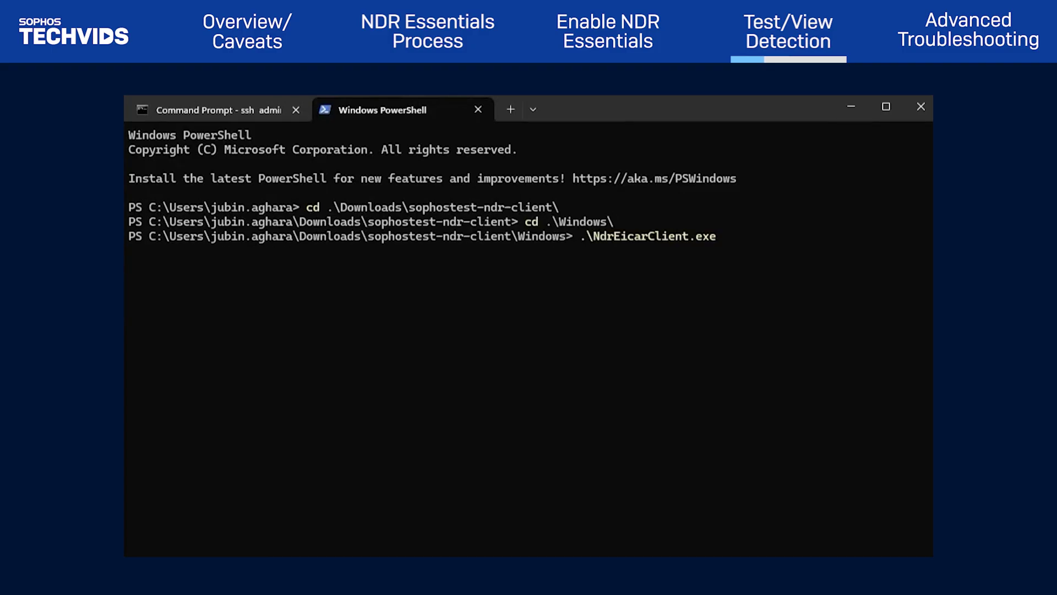
{"action": "type", "text": "--help"}
{"action": "key", "text": "Return"}
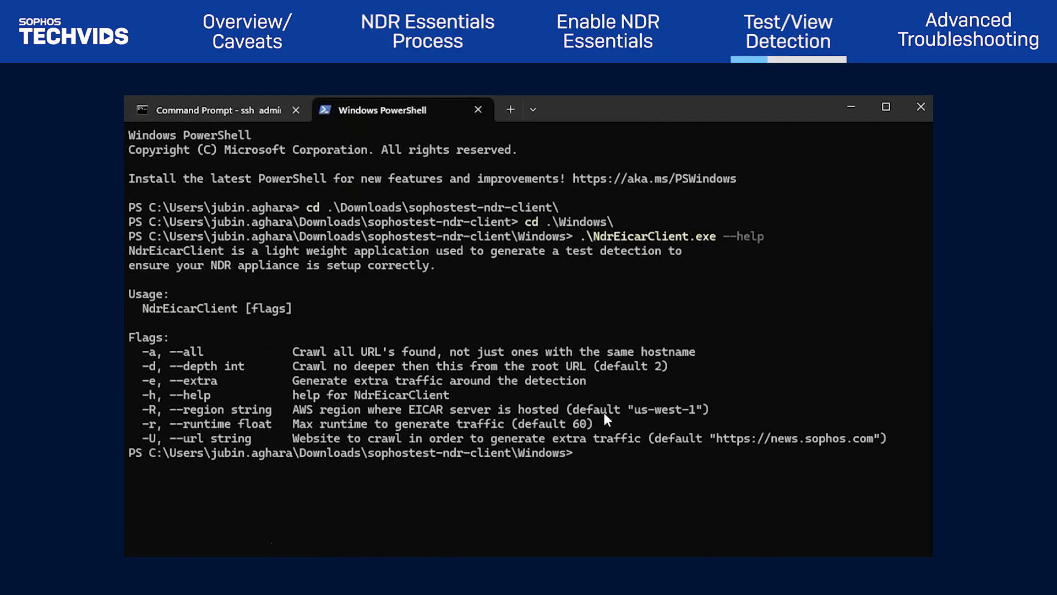
Run .\NdrEicarClient.exe --all to crawl all test URLs.
{"action": "key", "text": "Up"}
{"action": "key", "text": "BackSpace"}
{"action": "key", "text": "BackSpace"}
{"action": "key", "text": "BackSpace"}
{"action": "key", "text": "BackSpace"}
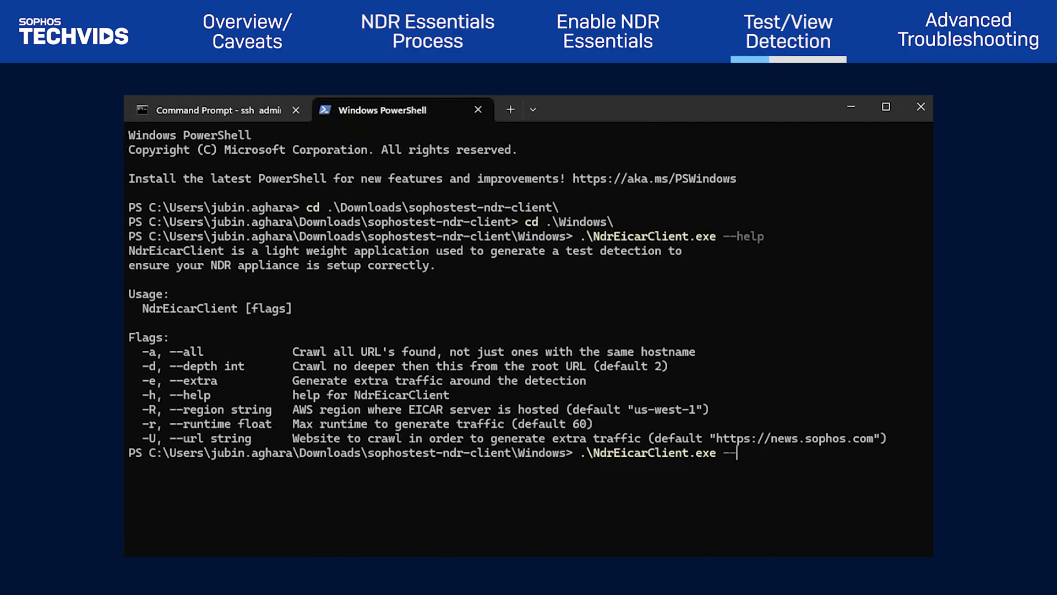
{"action": "type", "text": "all"}
{"action": "key", "text": "Return"}
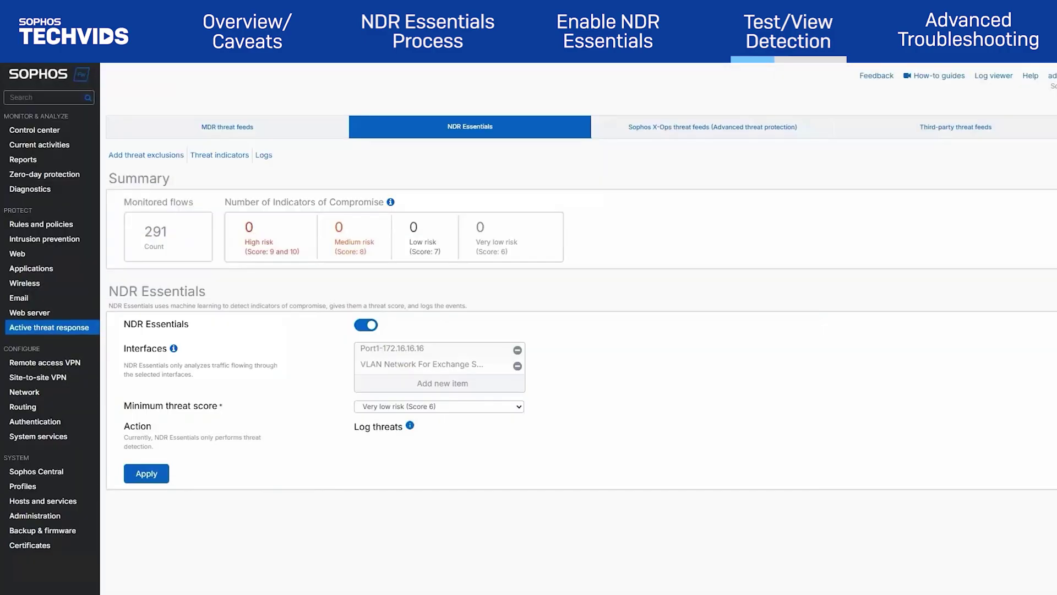
Refresh NDR Essentials, list threat indicators, and select the IoC domain plrqkxqwvmtkm.xyz.
{"action": "left_click", "coordinate": [527, 136]}
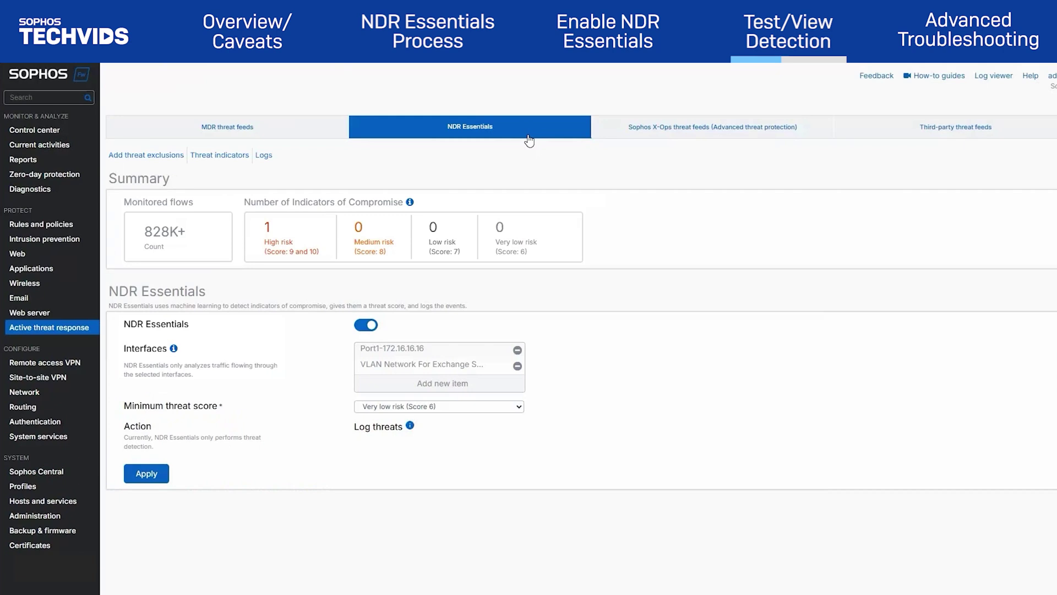
{"action": "left_click", "coordinate": [215, 156]}
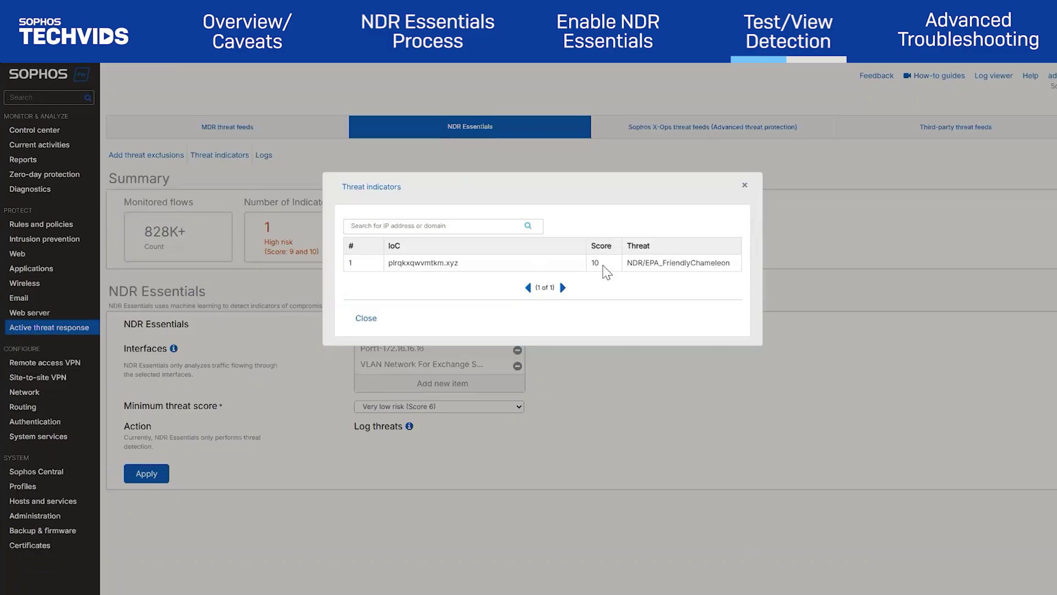
{"action": "left_click_drag", "start_coordinate": [460, 263], "coordinate": [388, 267]}
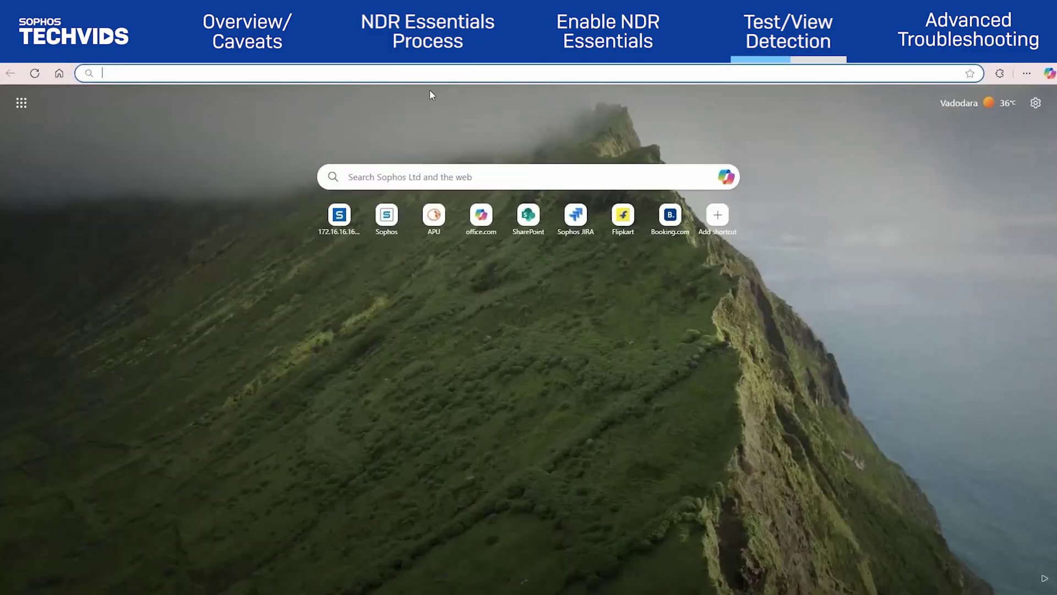
Paste plrqkxqwvmtkm.xyz into the Edge address bar and load it.
{"action": "type", "text": "plrqkxqwvmtkm.xyz"}
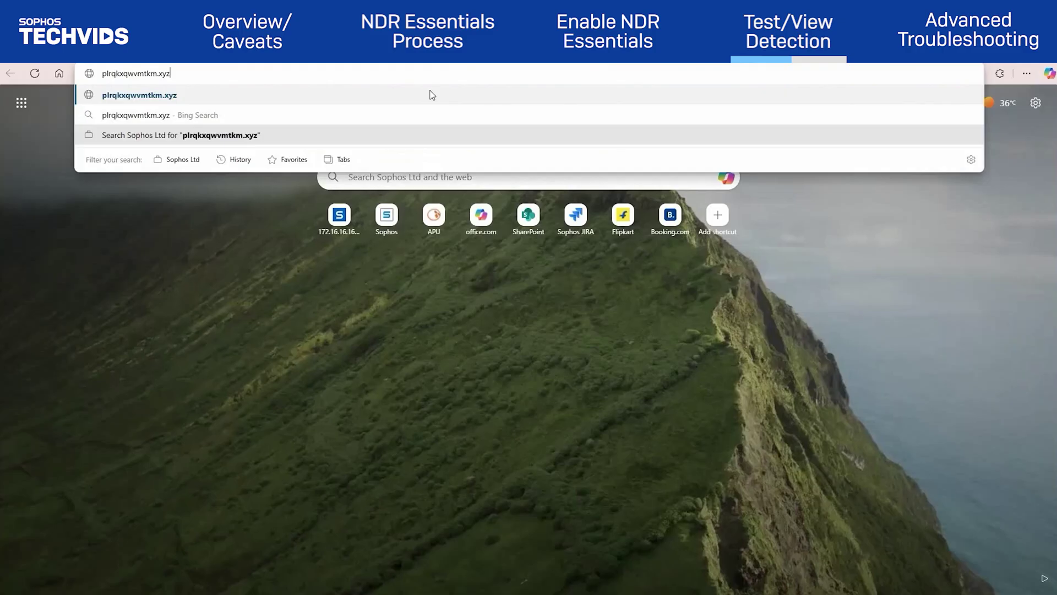
{"action": "key", "text": "Return"}
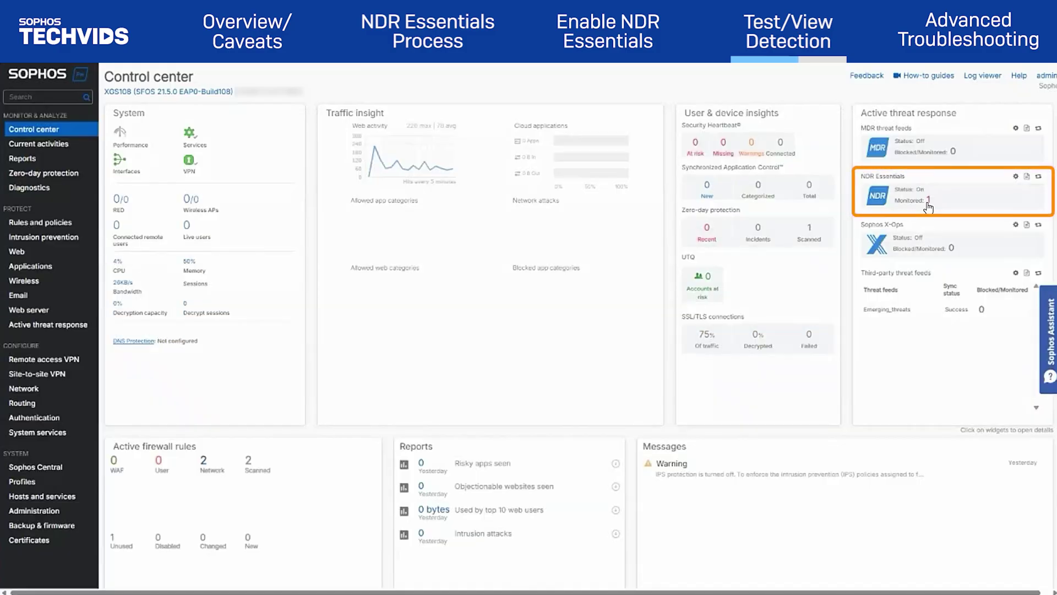
Open the Active threat response report from the NDR Essentials widget and review 172.16.16.250's events.
{"action": "left_click", "coordinate": [927, 203]}
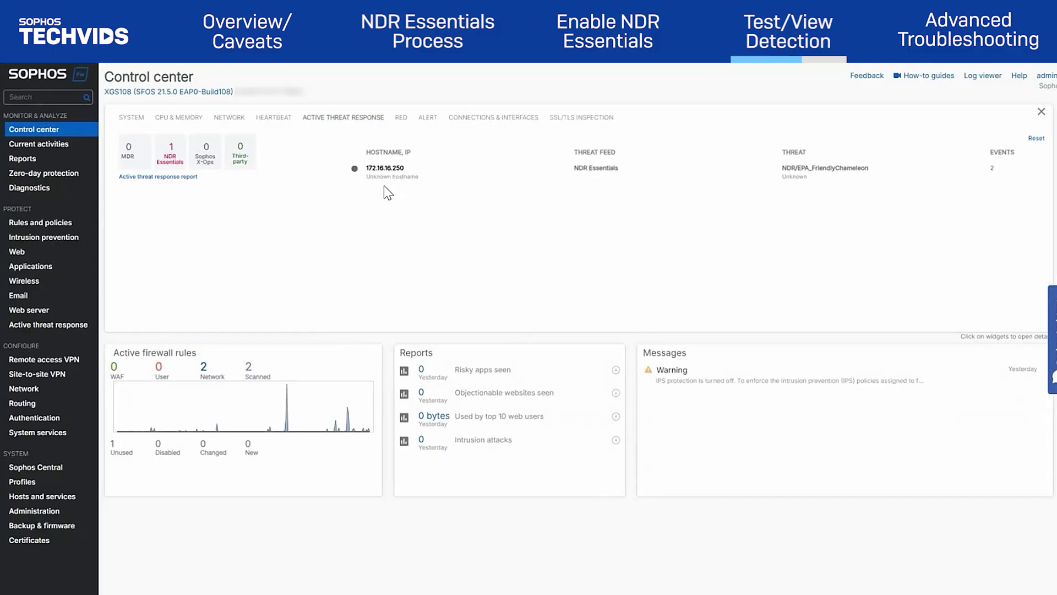
{"action": "left_click", "coordinate": [163, 177]}
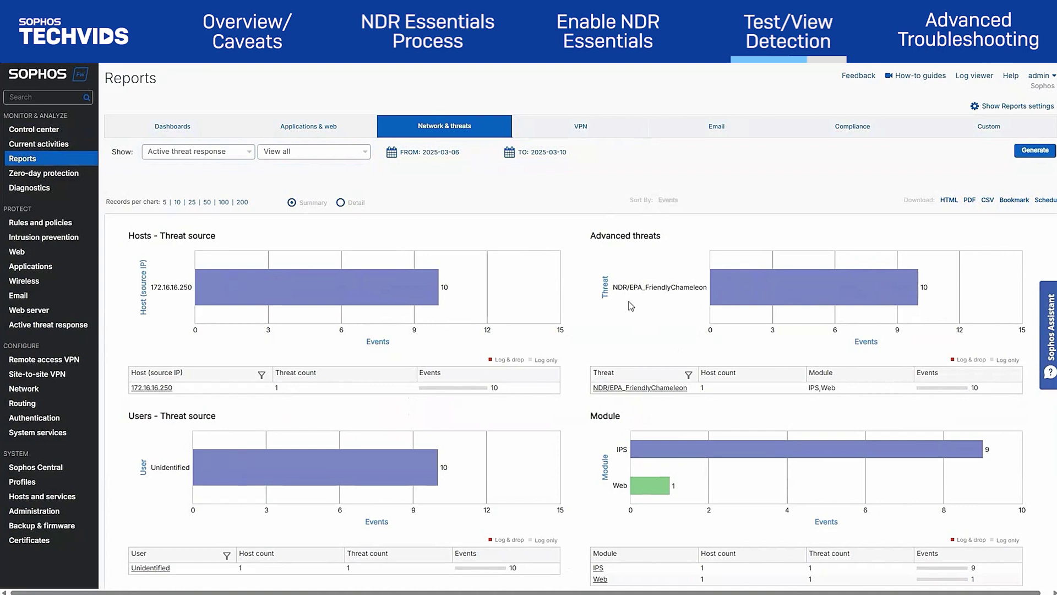
{"action": "scroll", "coordinate": [651, 351], "scroll_direction": "down", "scroll_amount": 6}
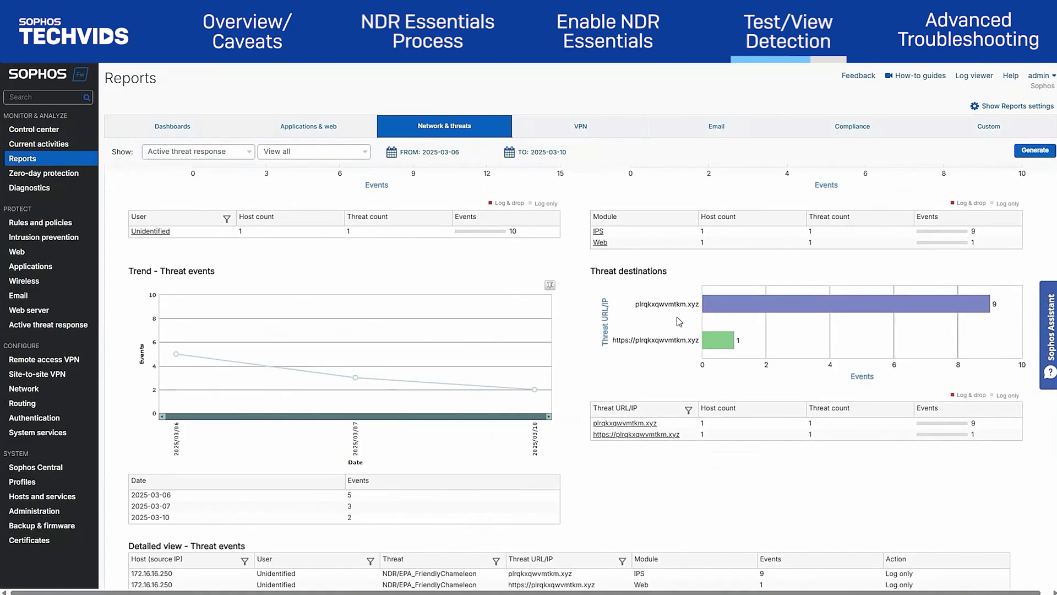
{"action": "scroll", "coordinate": [676, 316], "scroll_direction": "up", "scroll_amount": 6}
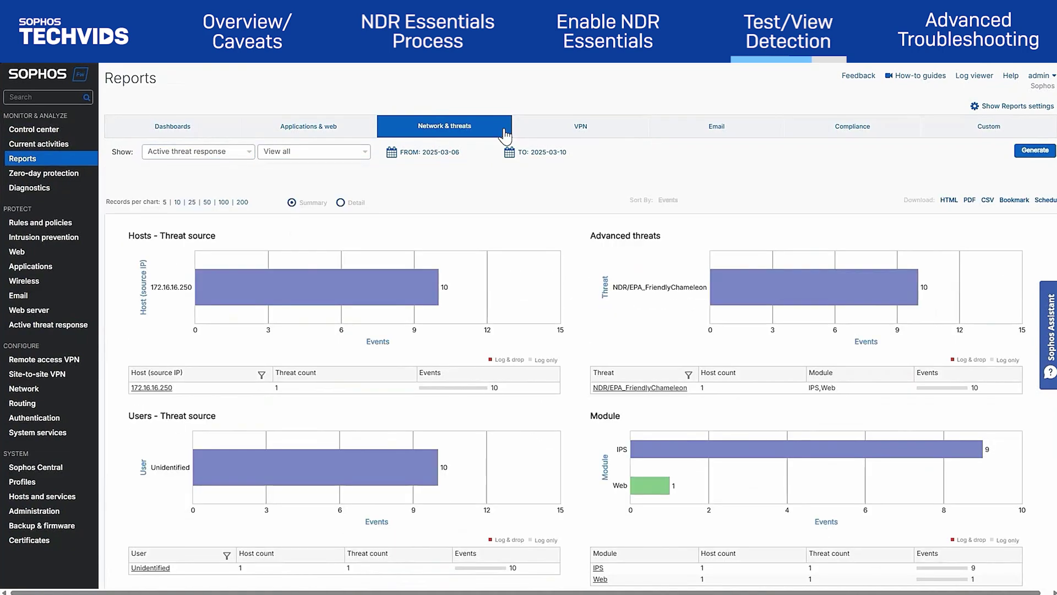
Filter the Log viewer to Active threat response entries.
{"action": "left_click", "coordinate": [983, 78]}
{"action": "left_click", "coordinate": [884, 112]}
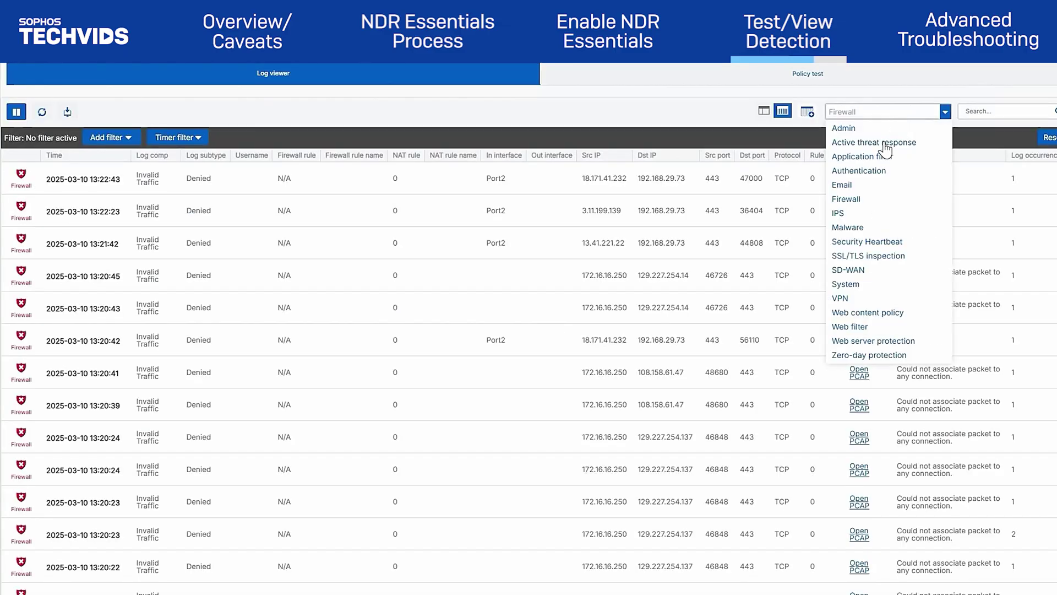
{"action": "left_click", "coordinate": [886, 145]}
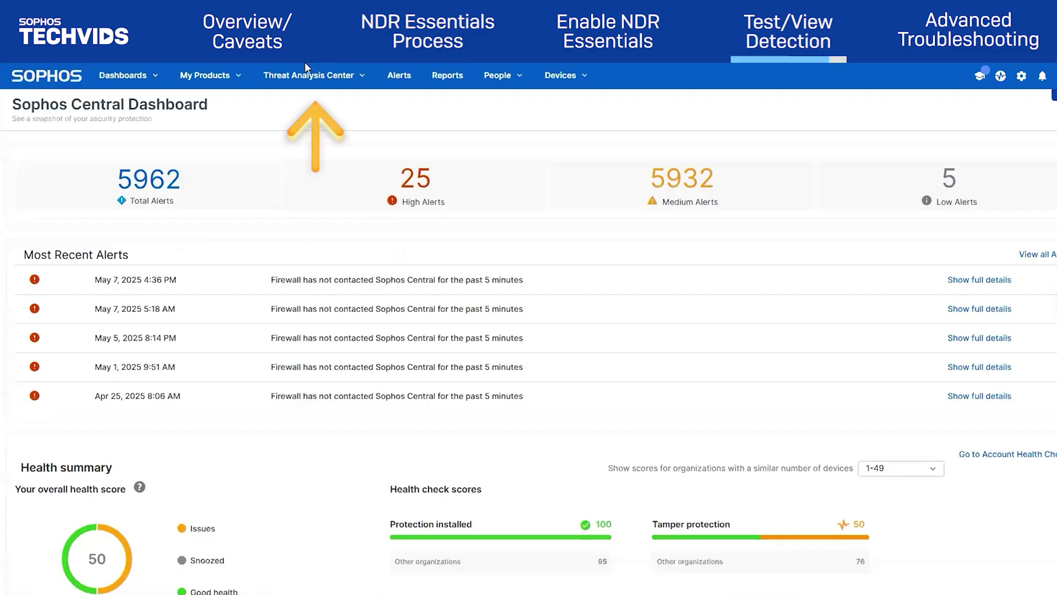
Open the ndrepafriendlychameleon detection under Threat Analysis Center > Detections and view its Raw Data.
{"action": "left_click", "coordinate": [307, 68]}
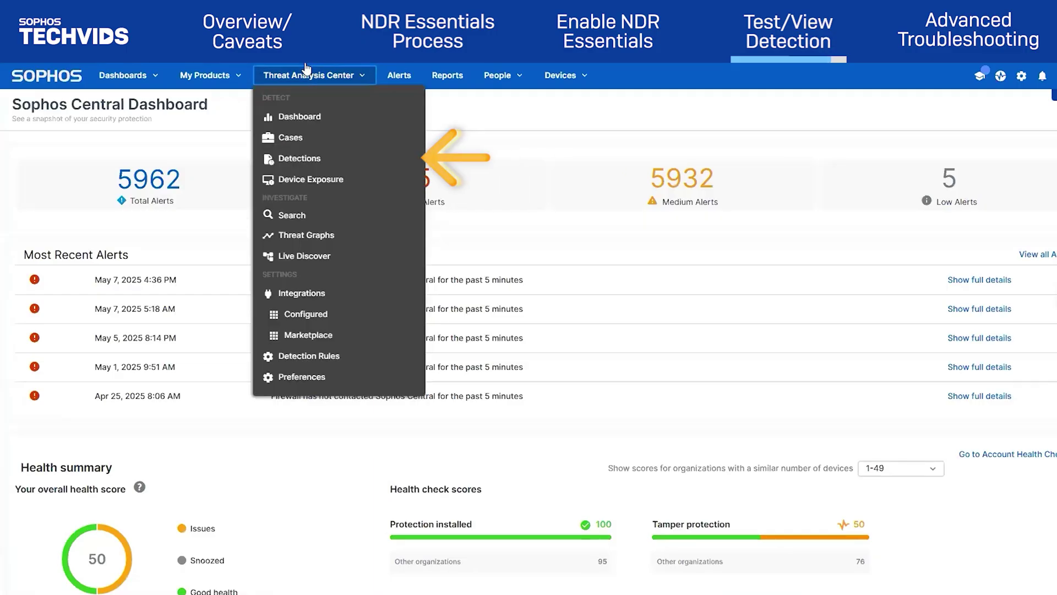
{"action": "left_click", "coordinate": [300, 159]}
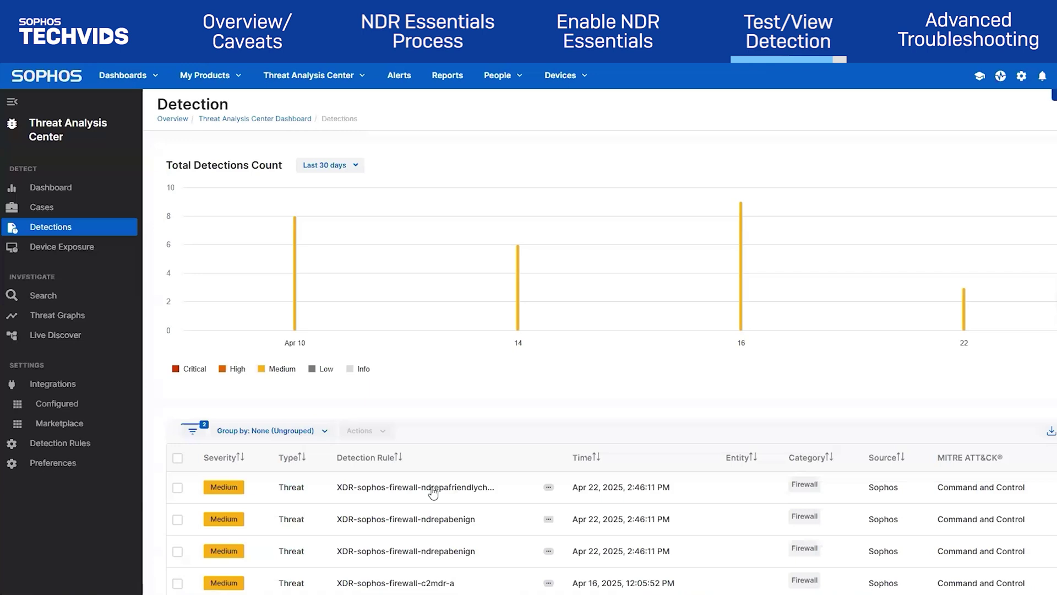
{"action": "scroll", "coordinate": [512, 527], "scroll_direction": "down", "scroll_amount": 3}
{"action": "scroll", "coordinate": [512, 528], "scroll_direction": "down", "scroll_amount": 5}
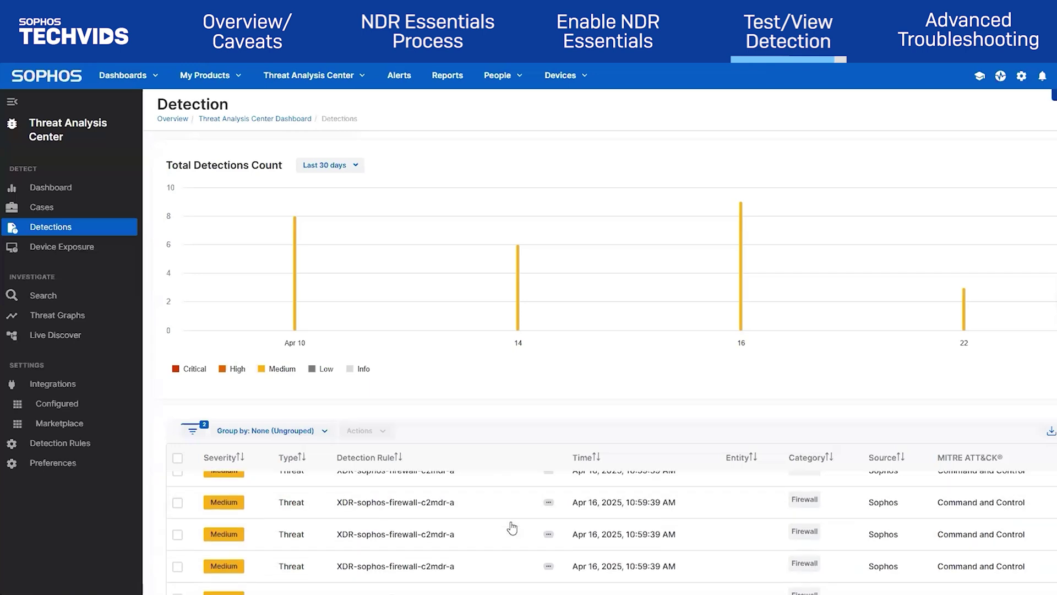
{"action": "scroll", "coordinate": [515, 521], "scroll_direction": "up", "scroll_amount": 8}
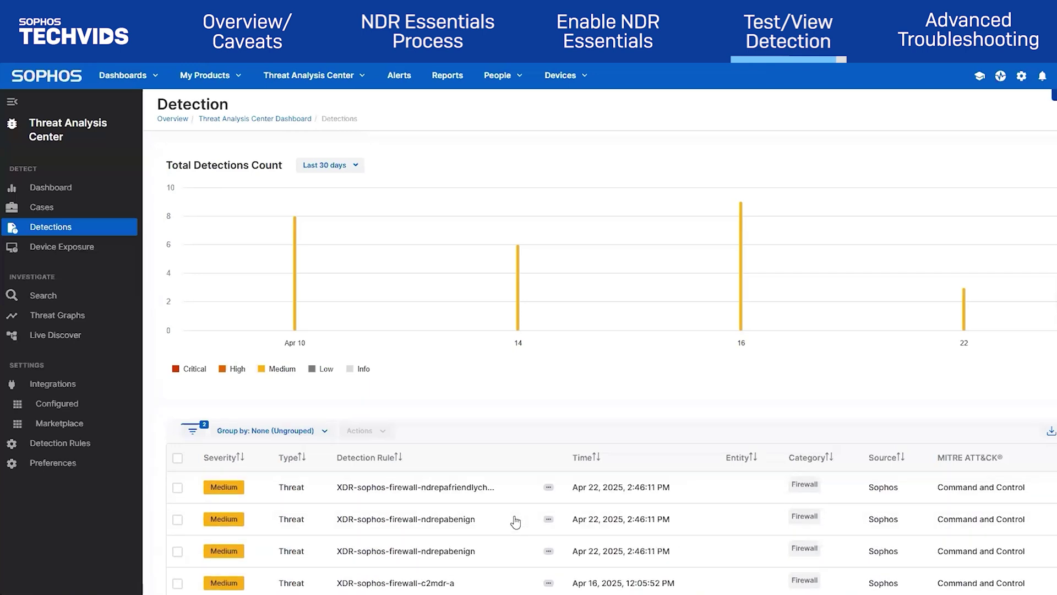
{"action": "left_click", "coordinate": [352, 492]}
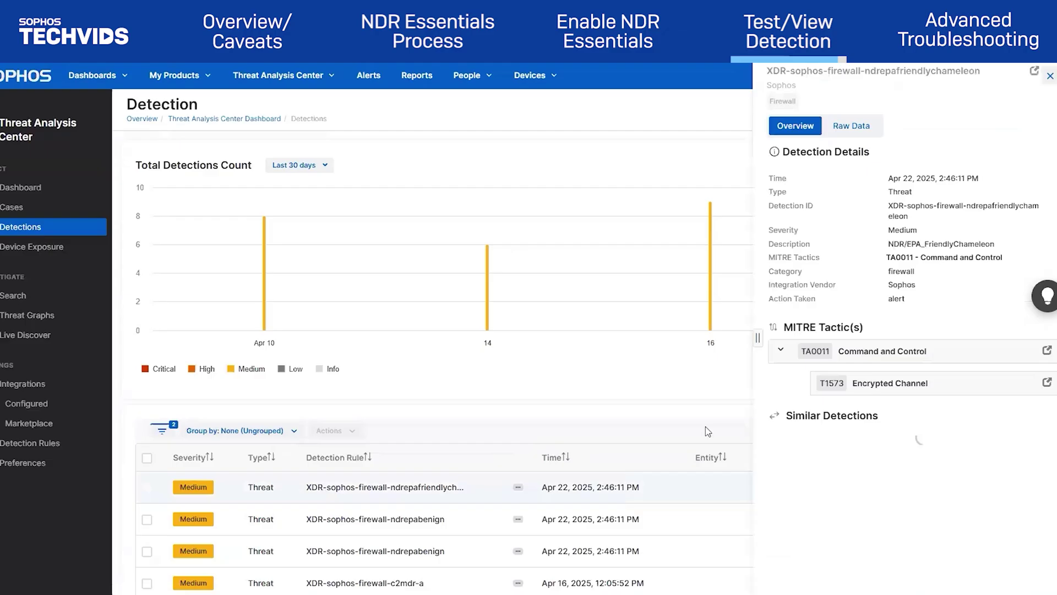
{"action": "left_click", "coordinate": [839, 126]}
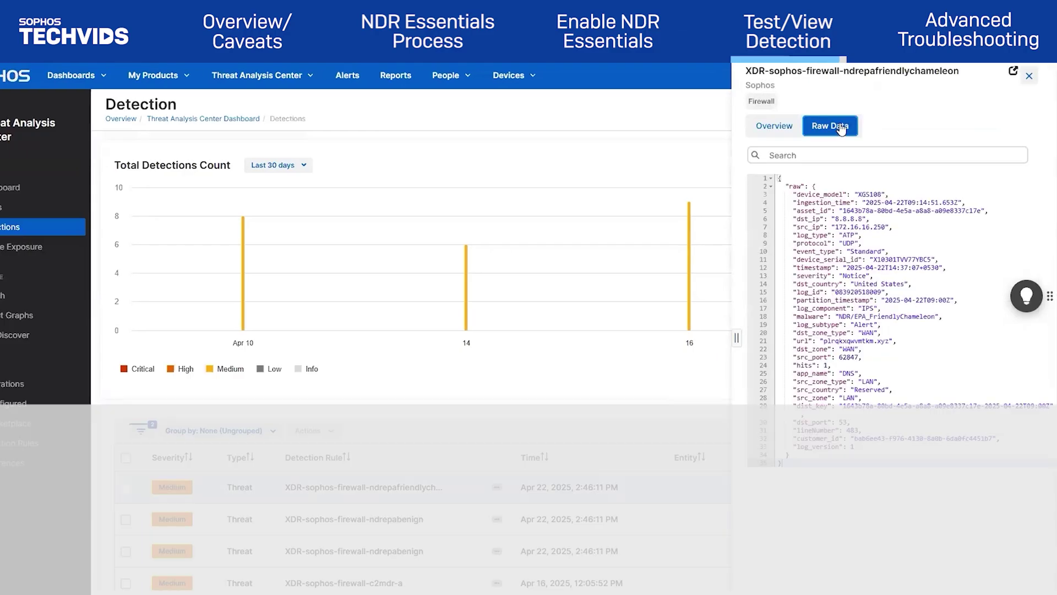